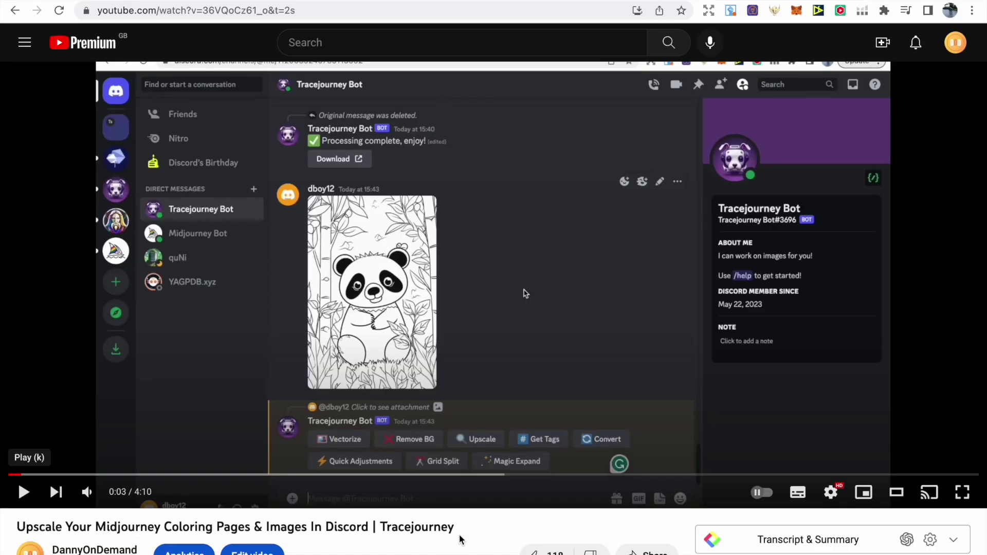
Scroll down through the tutorial's comments to the one recommending Upscayl as a free local upscaler
{"action": "scroll", "coordinate": [459, 539], "scroll_direction": "down", "scroll_amount": 1}
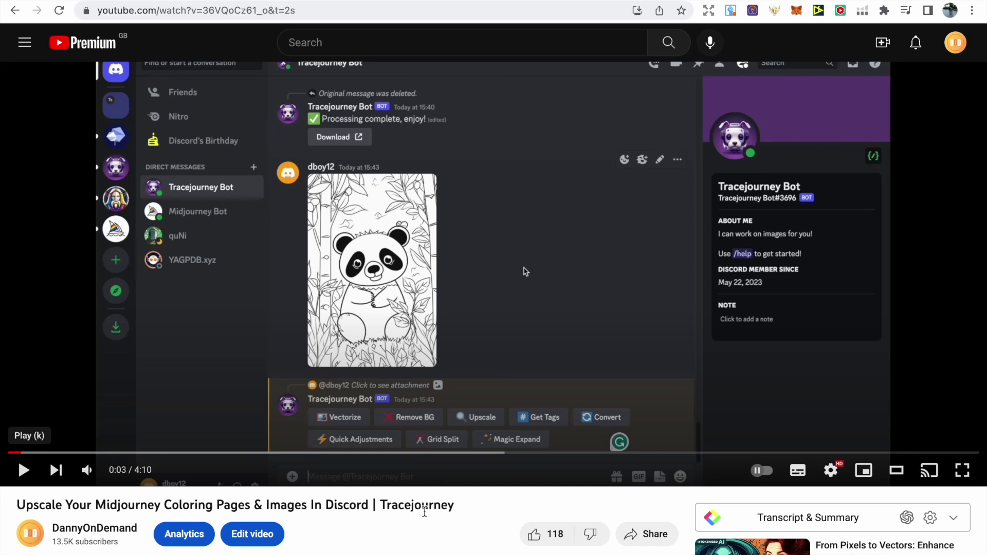
{"action": "scroll", "coordinate": [425, 511], "scroll_direction": "down", "scroll_amount": 2}
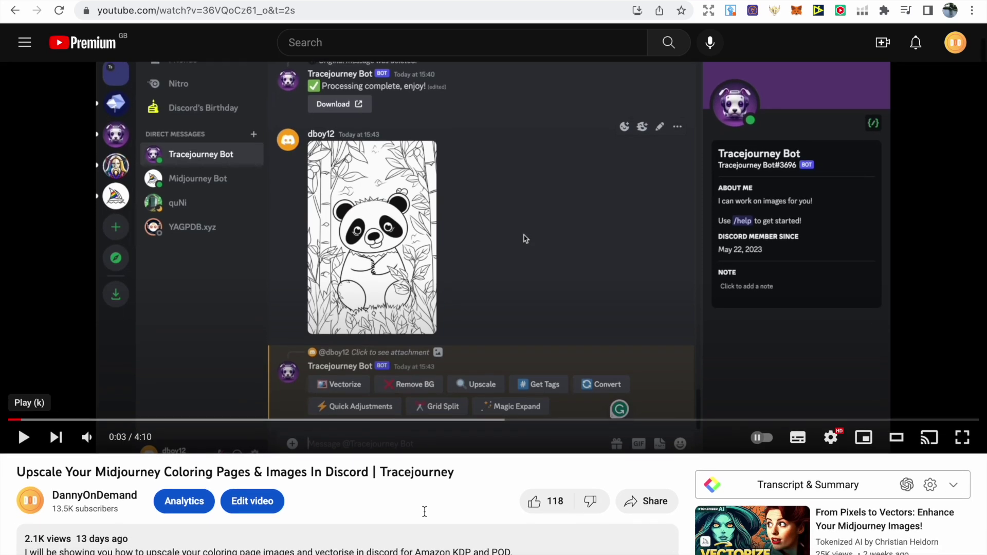
{"action": "scroll", "coordinate": [425, 511], "scroll_direction": "down", "scroll_amount": 1}
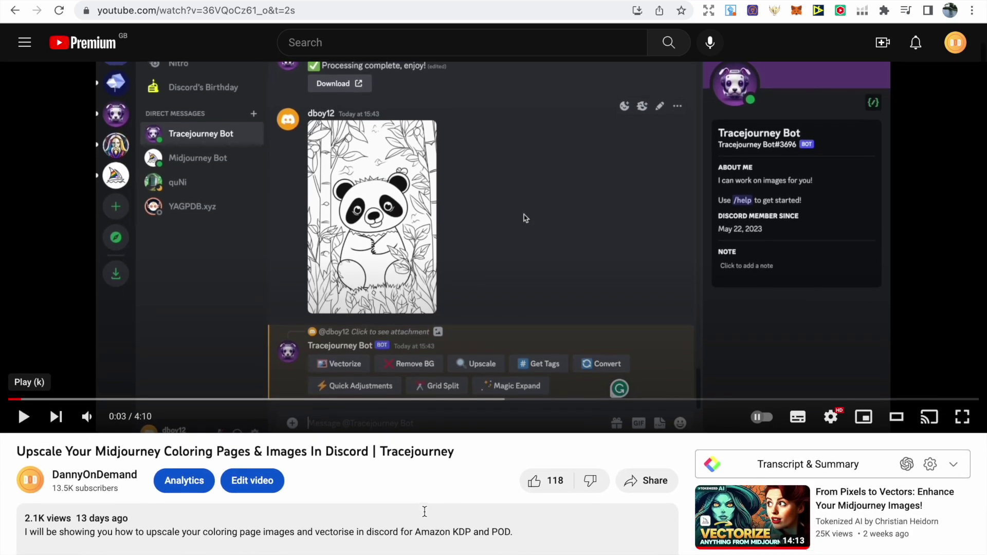
{"action": "scroll", "coordinate": [424, 512], "scroll_direction": "down", "scroll_amount": 10}
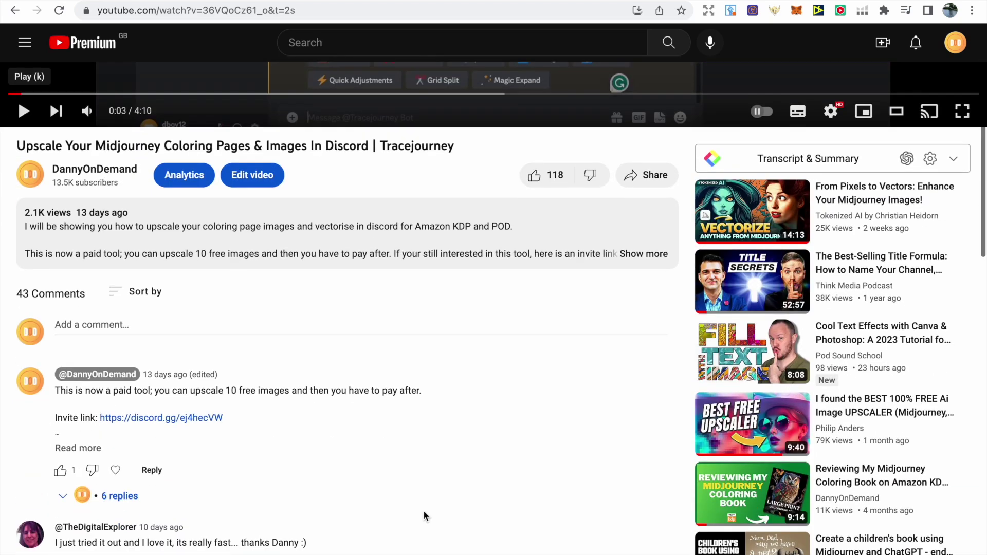
{"action": "scroll", "coordinate": [424, 510], "scroll_direction": "down", "scroll_amount": 20}
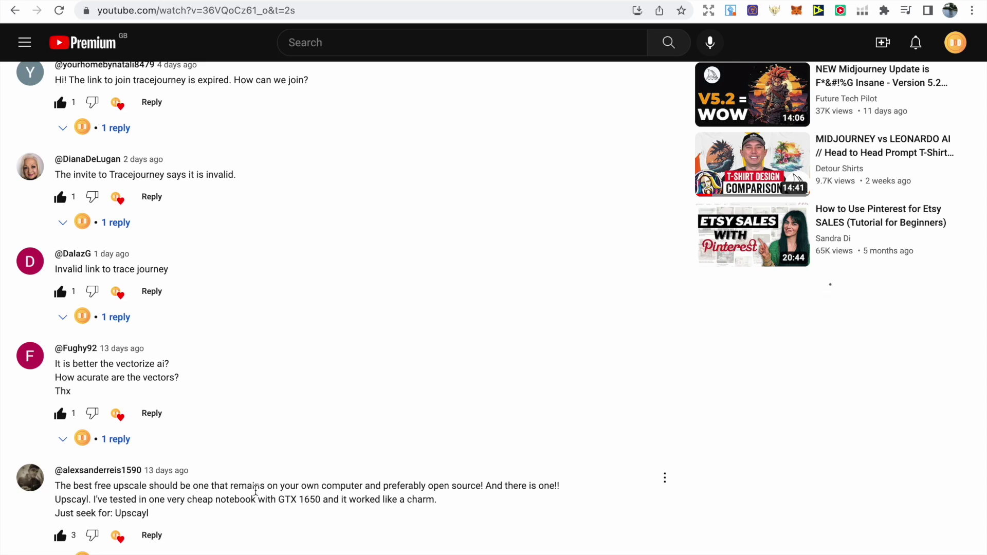
Highlight the full text of the comment recommending Upscayl
{"action": "left_click_drag", "start_coordinate": [419, 486], "coordinate": [514, 486]}
{"action": "left_click_drag", "start_coordinate": [51, 509], "coordinate": [88, 499]}
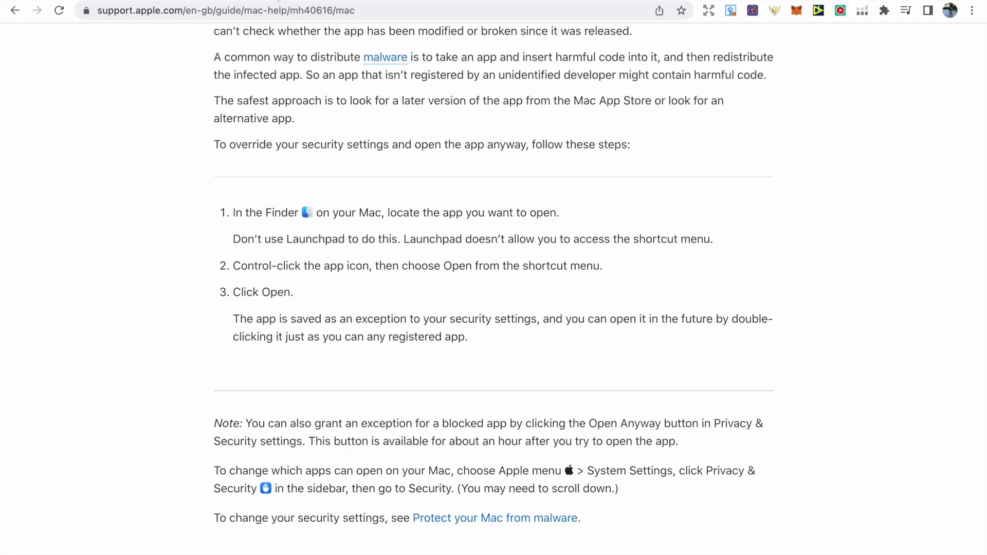
Read Apple's guide on opening an app from an unidentified developer
{"action": "scroll", "coordinate": [283, 128], "scroll_direction": "up", "scroll_amount": 10}
{"action": "scroll", "coordinate": [282, 128], "scroll_direction": "down", "scroll_amount": 5}
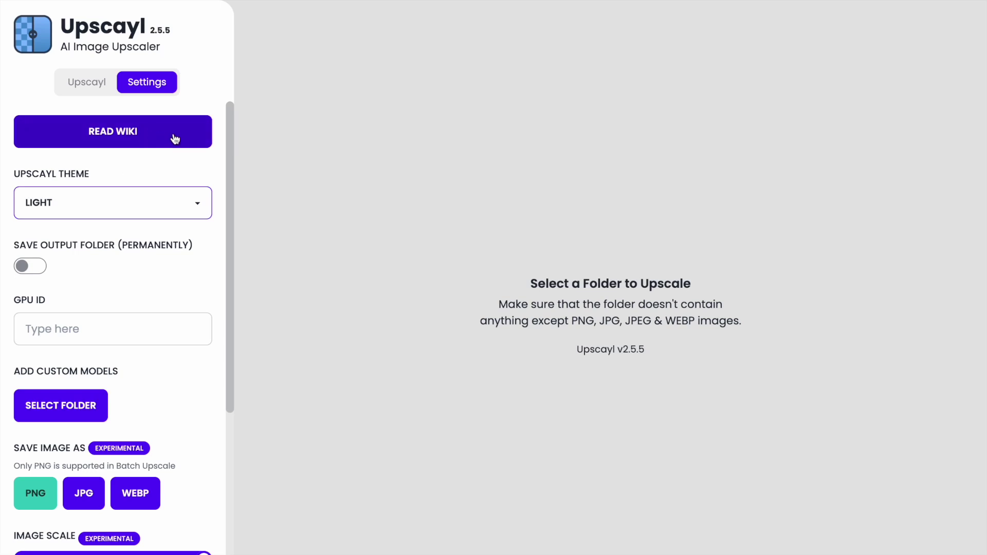
Try the Valentine interface theme, then switch Upscayl back to the LIGHT theme
{"action": "left_click", "coordinate": [182, 211]}
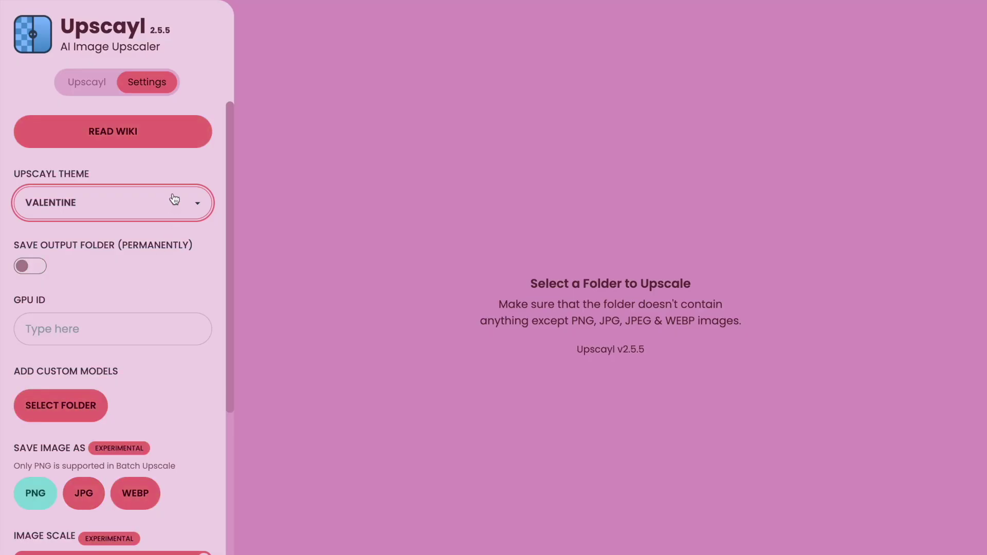
{"action": "left_click", "coordinate": [175, 200]}
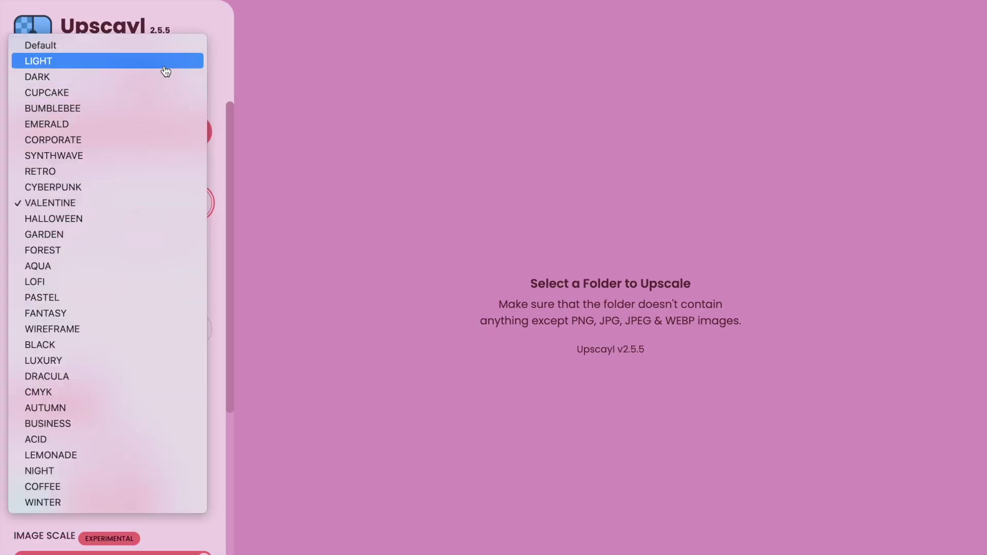
{"action": "left_click", "coordinate": [166, 71]}
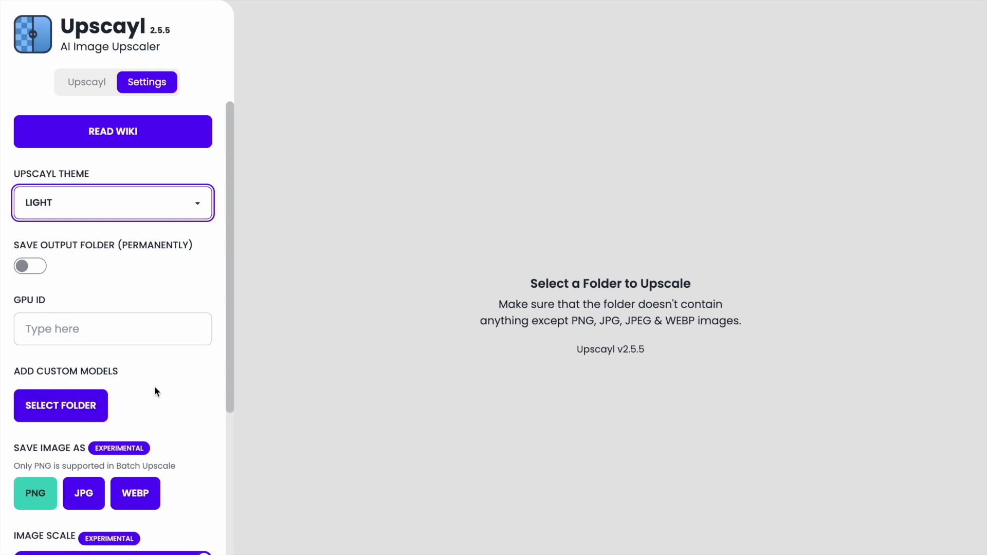
Look through the remaining settings and return to the main upscaling panel
{"action": "scroll", "coordinate": [154, 386], "scroll_direction": "down", "scroll_amount": 2}
{"action": "scroll", "coordinate": [155, 391], "scroll_direction": "down", "scroll_amount": 1}
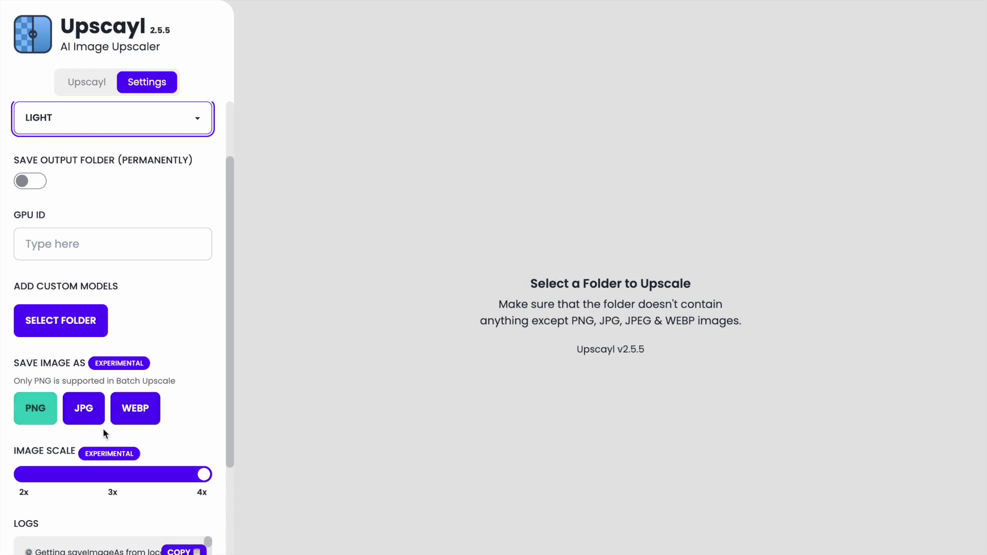
{"action": "scroll", "coordinate": [196, 414], "scroll_direction": "down", "scroll_amount": 1}
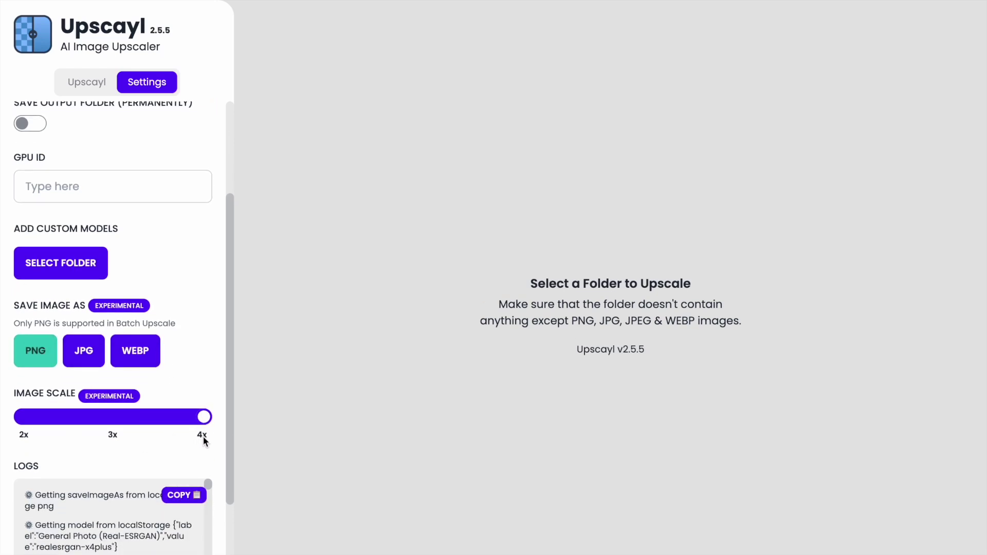
{"action": "scroll", "coordinate": [214, 431], "scroll_direction": "down", "scroll_amount": 2}
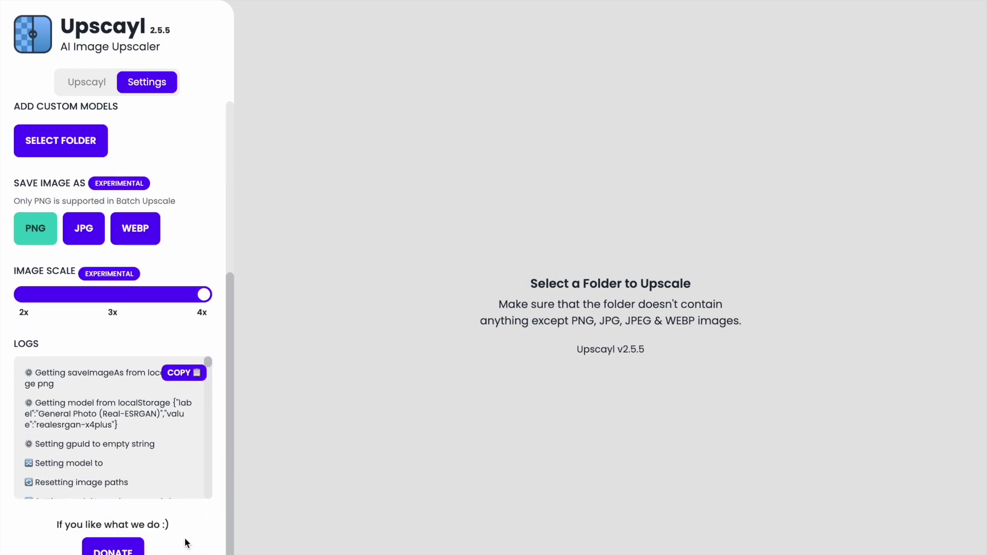
{"action": "scroll", "coordinate": [207, 515], "scroll_direction": "up", "scroll_amount": 4}
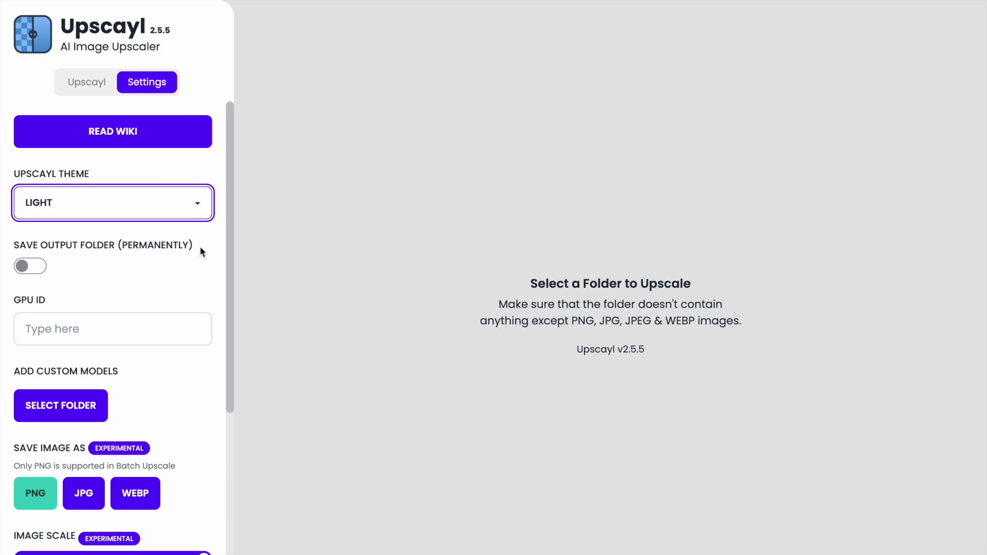
{"action": "left_click", "coordinate": [102, 95]}
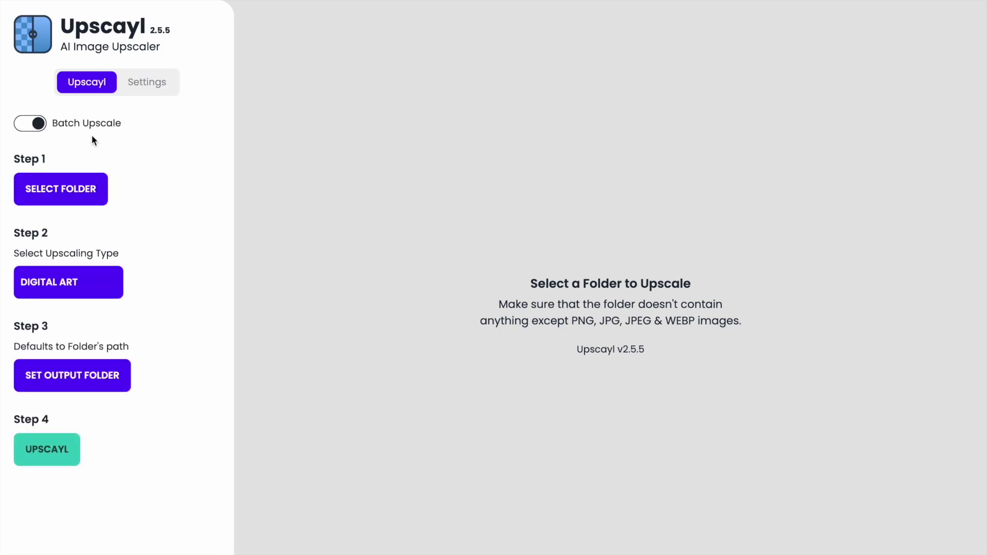
Turn Batch Upscale off and load the tropical beach coloring page, set for 818x1228 to 3272x4912
{"action": "left_click", "coordinate": [25, 127]}
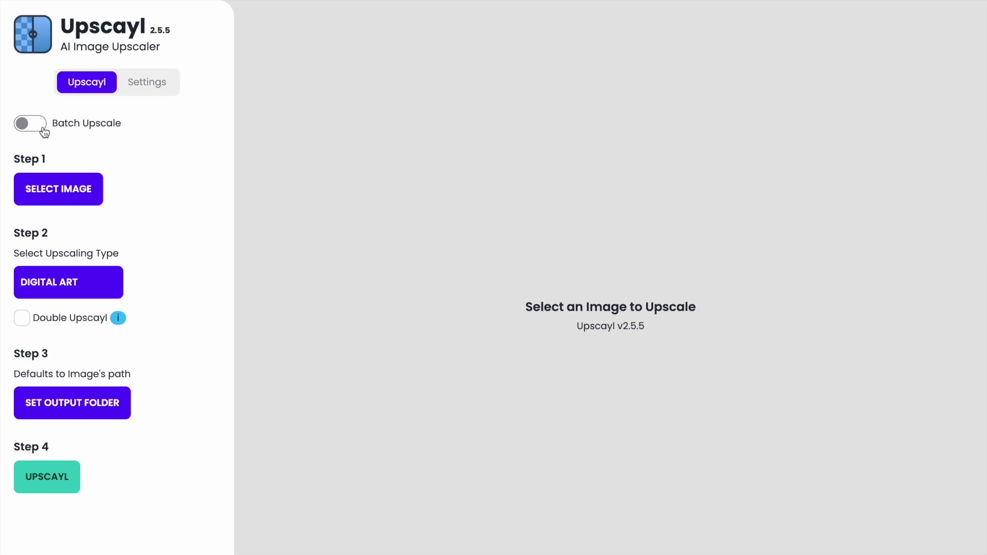
{"action": "left_click", "coordinate": [44, 133]}
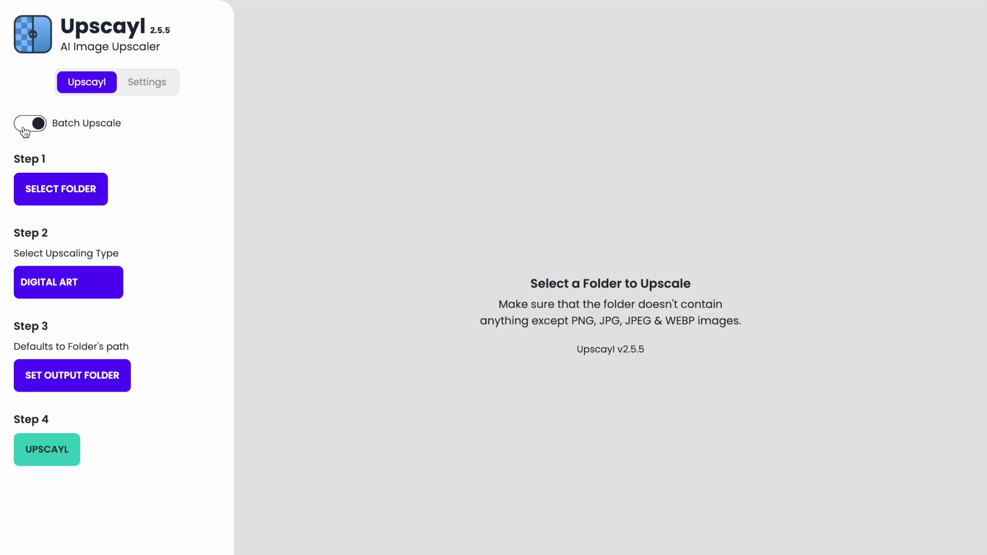
{"action": "left_click", "coordinate": [24, 132]}
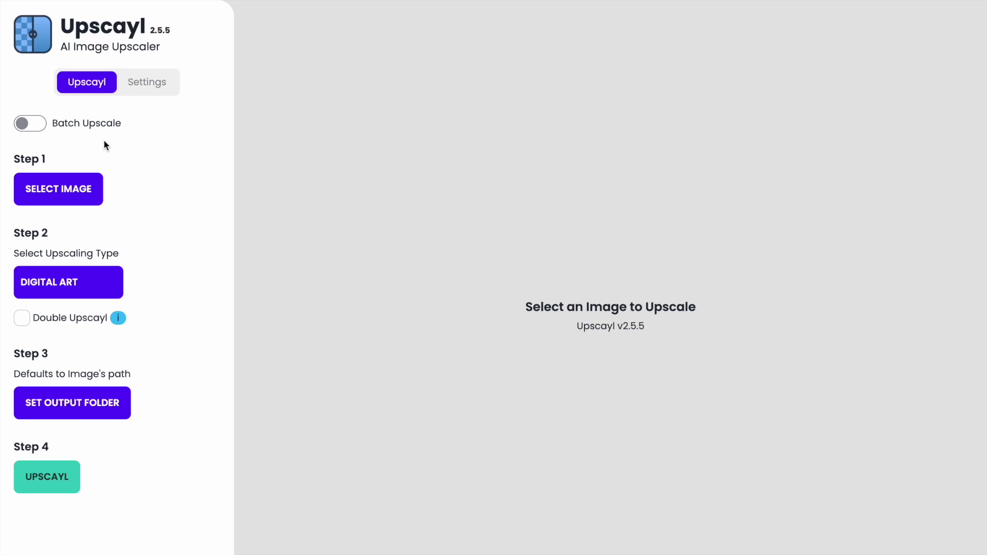
{"action": "left_click", "coordinate": [85, 181]}
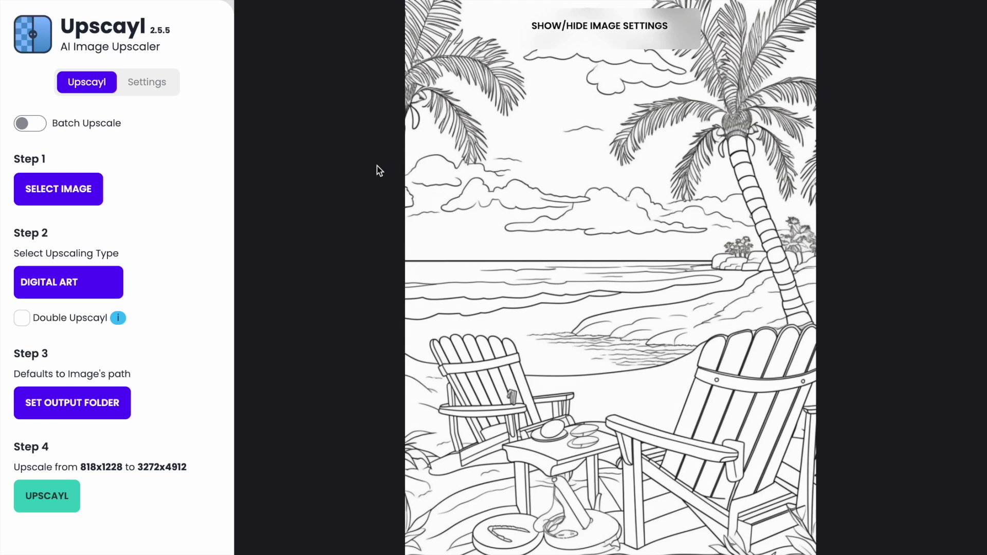
{"action": "left_click", "coordinate": [95, 283]}
Leave Digital Art as the upscaling type and run the 4x upscale to 3272x4912
{"action": "scroll", "coordinate": [93, 381], "scroll_direction": "down", "scroll_amount": 2}
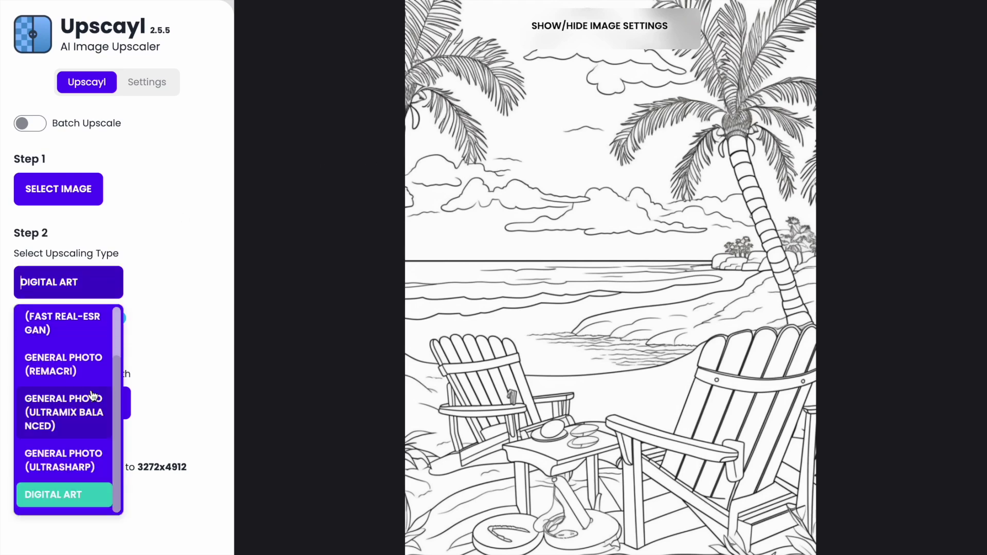
{"action": "scroll", "coordinate": [94, 395], "scroll_direction": "up", "scroll_amount": 2}
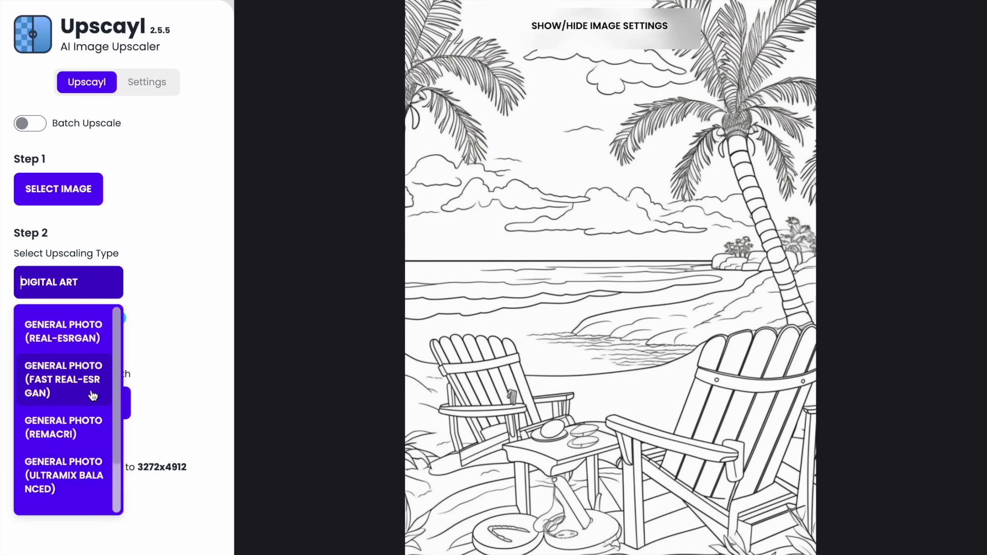
{"action": "scroll", "coordinate": [93, 395], "scroll_direction": "down", "scroll_amount": 2}
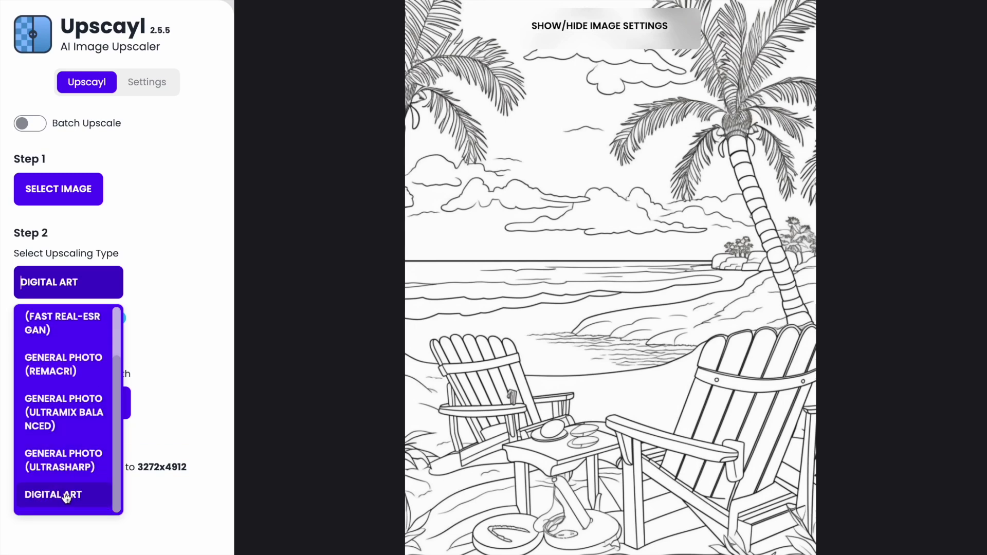
{"action": "scroll", "coordinate": [65, 494], "scroll_direction": "up", "scroll_amount": 2}
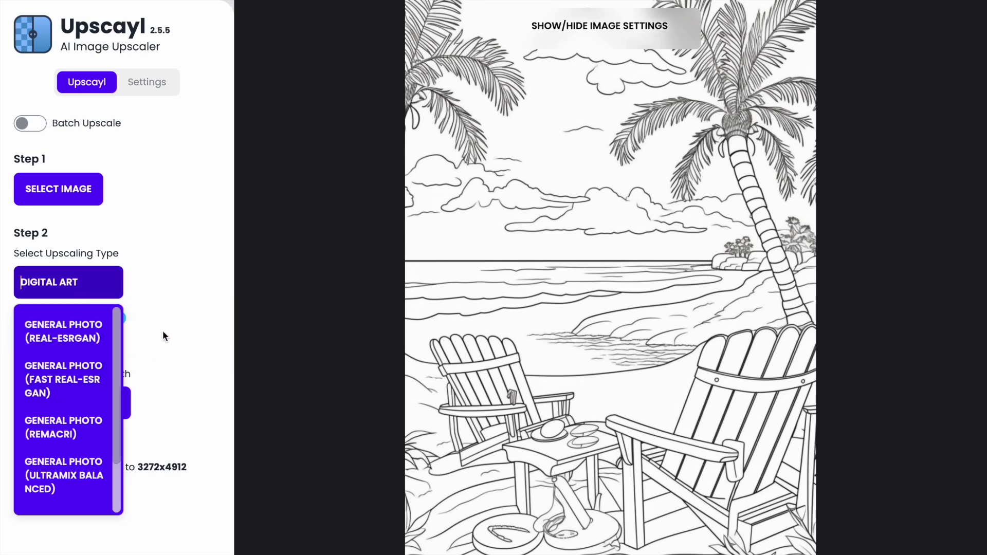
{"action": "left_click", "coordinate": [165, 303]}
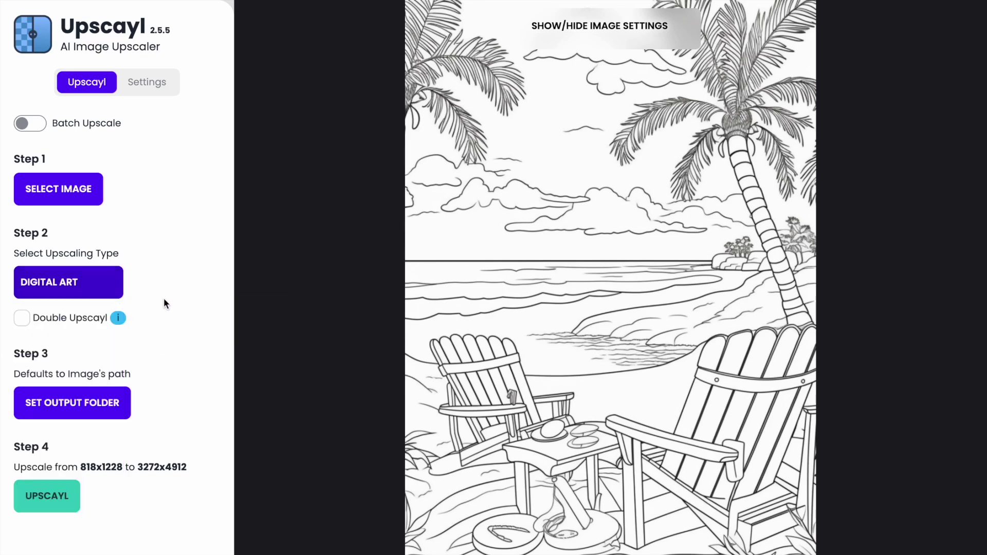
{"action": "left_click", "coordinate": [100, 287]}
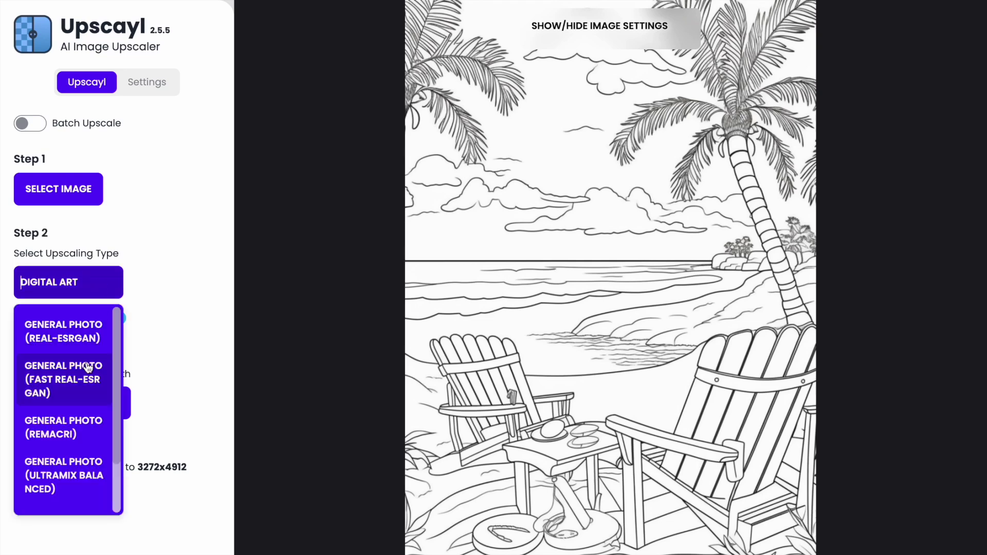
{"action": "left_click", "coordinate": [186, 277]}
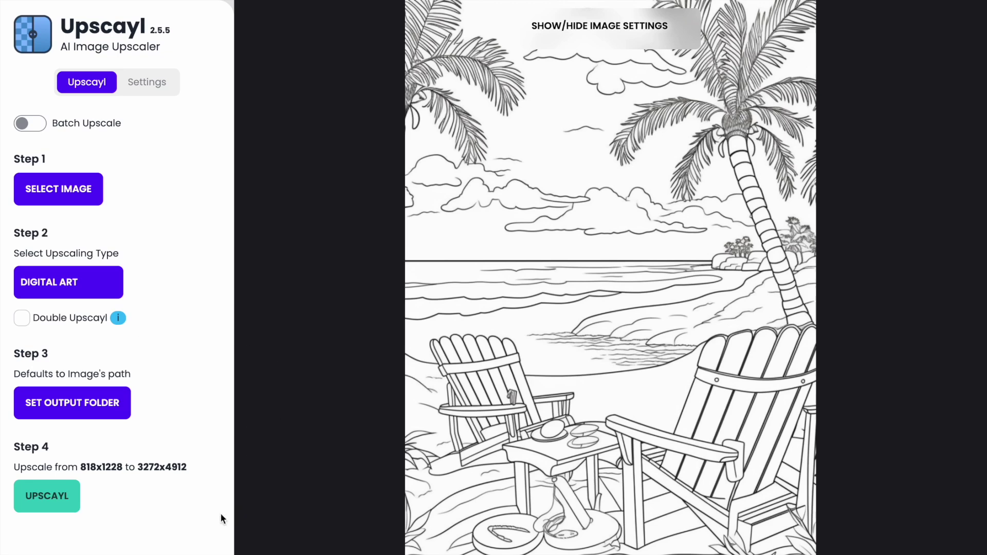
{"action": "left_click", "coordinate": [65, 498]}
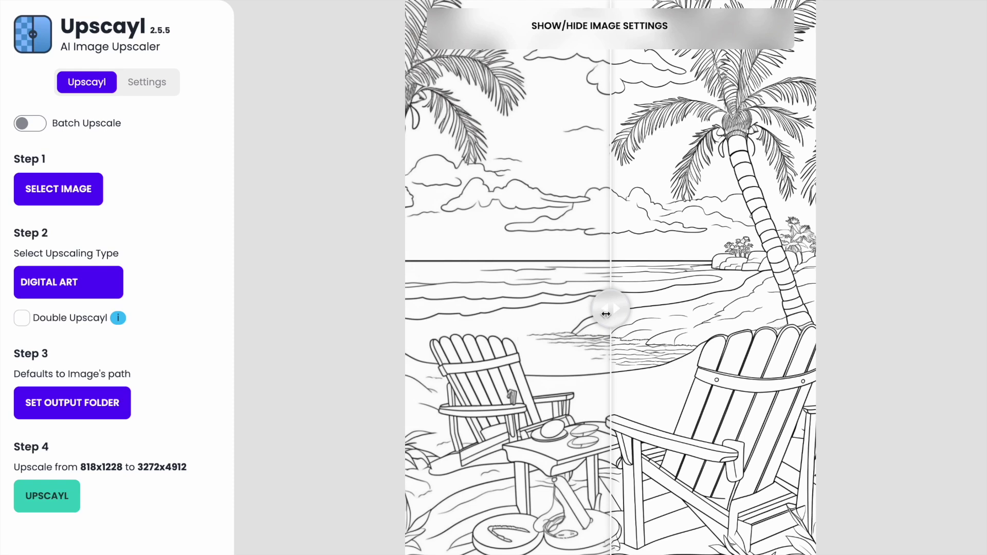
Zoom the comparison to 175% and slide the divider fully left to show the upscaled drawing
{"action": "left_click_drag", "start_coordinate": [616, 314], "coordinate": [636, 278]}
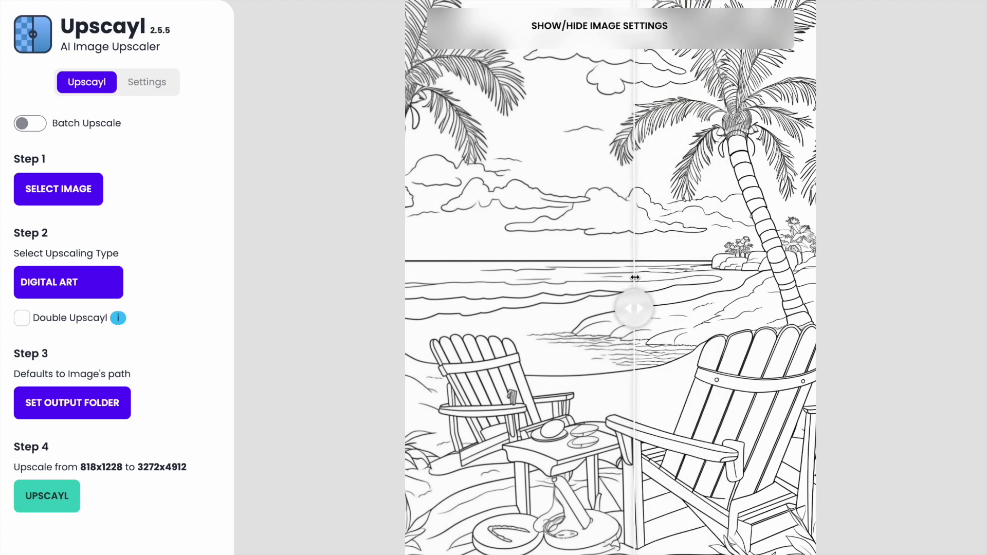
{"action": "left_click", "coordinate": [633, 40]}
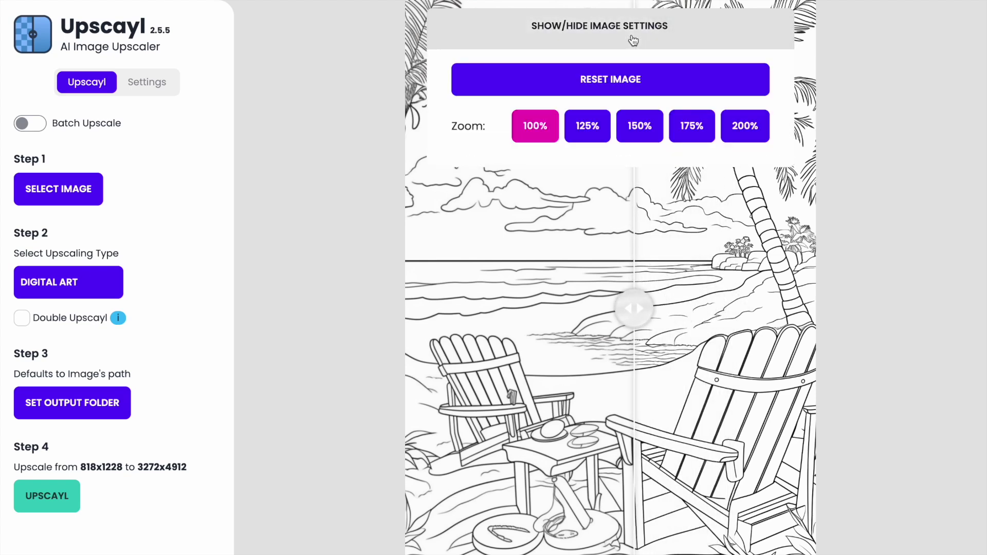
{"action": "left_click", "coordinate": [691, 135]}
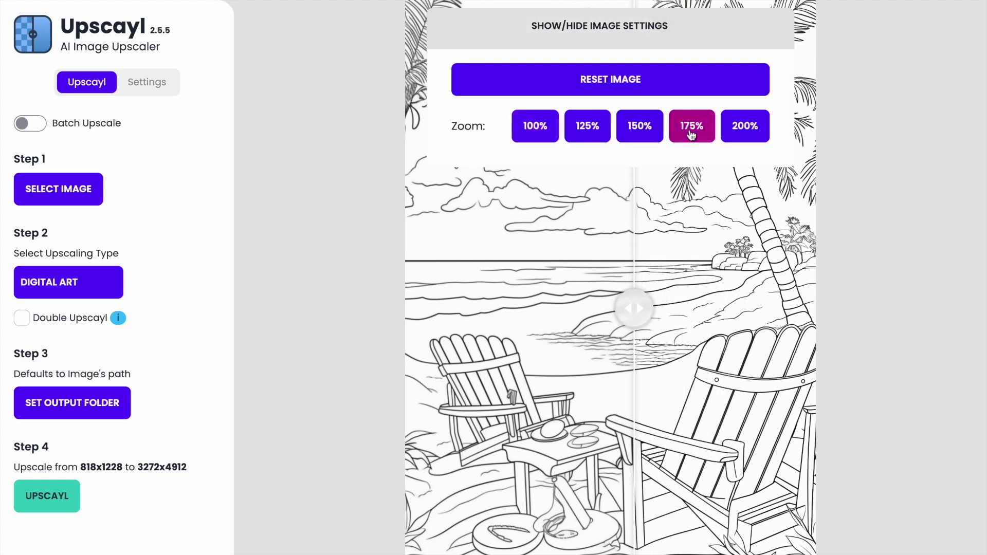
{"action": "left_click", "coordinate": [663, 26]}
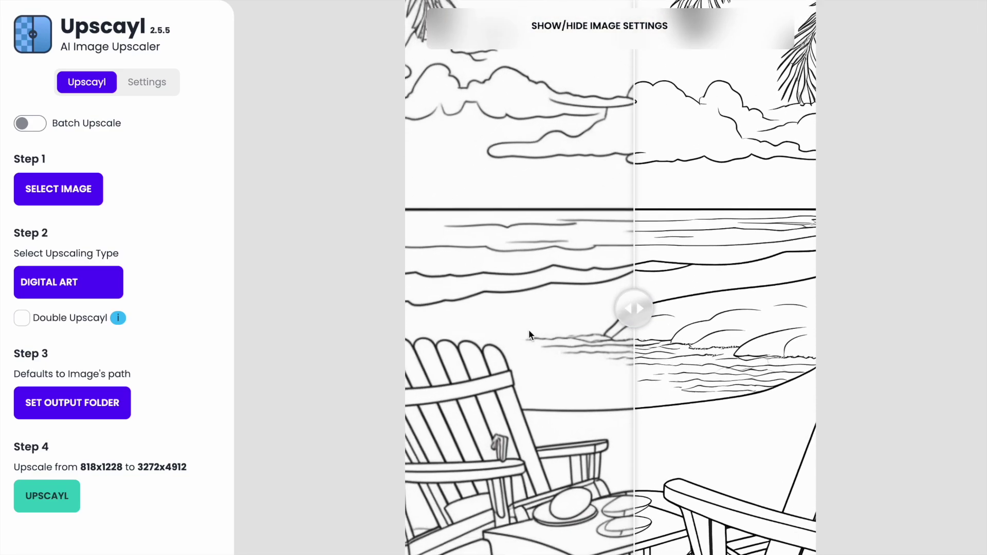
{"action": "left_click_drag", "start_coordinate": [634, 309], "coordinate": [385, 318]}
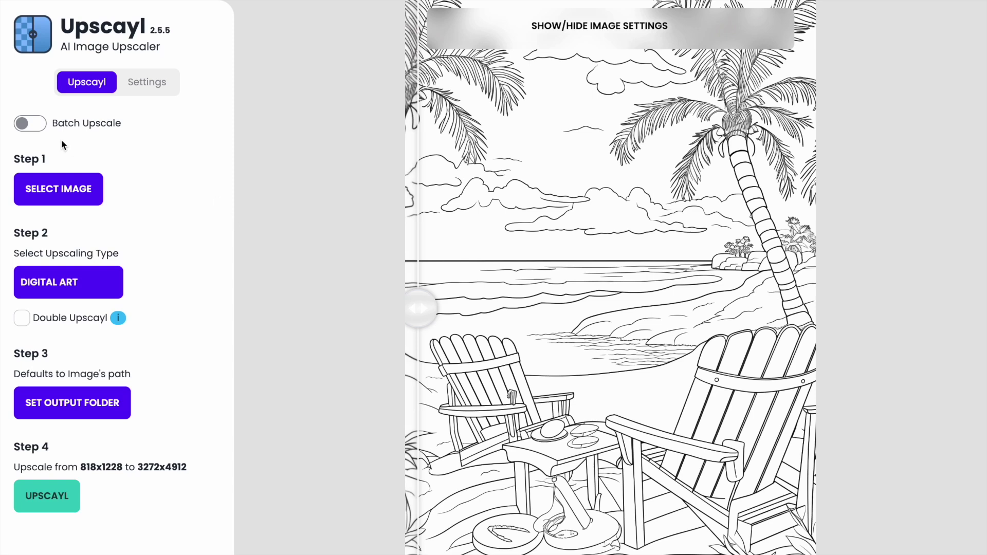
{"action": "left_click", "coordinate": [42, 128]}
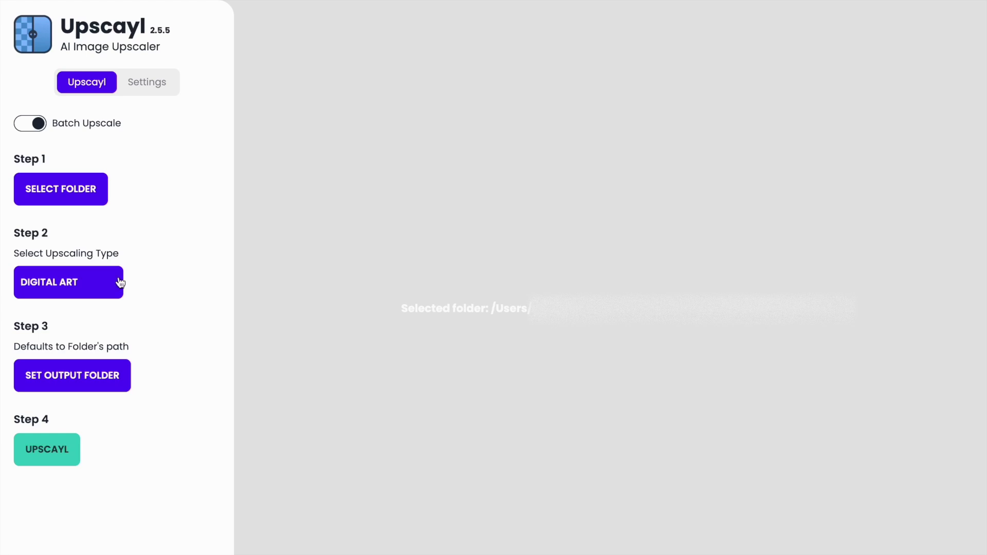
Choose a General Photo upscaling model and start upscaling the whole folder
{"action": "left_click", "coordinate": [119, 283]}
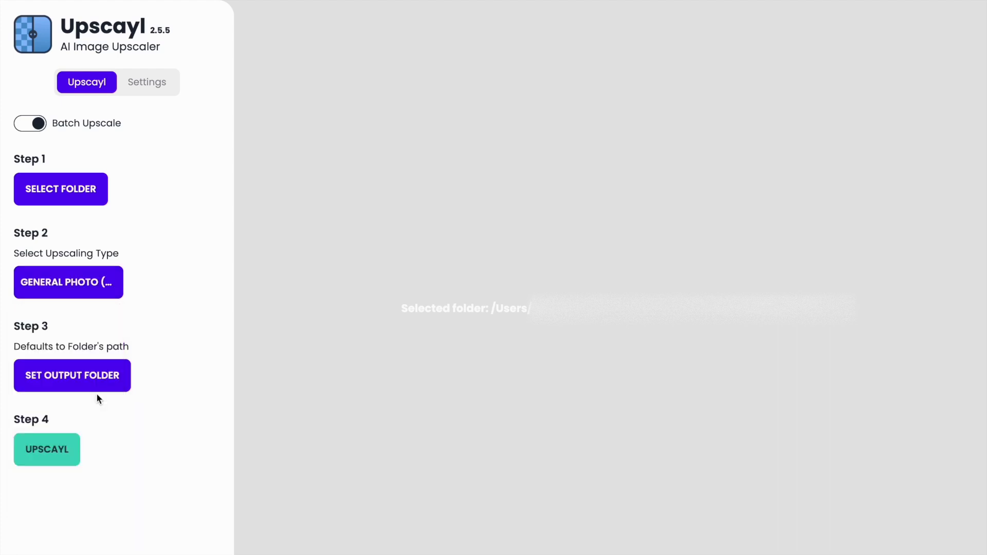
{"action": "left_click", "coordinate": [97, 283]}
{"action": "left_click", "coordinate": [155, 286]}
{"action": "left_click", "coordinate": [40, 462]}
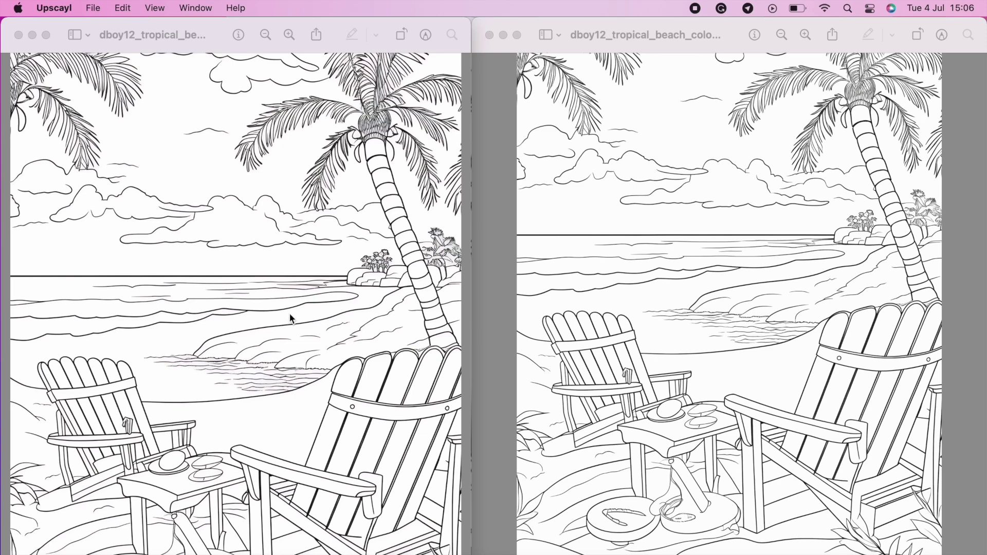
Zoom both Preview windows onto the same shoreline and chair area of the beach page
{"action": "left_click", "coordinate": [708, 322]}
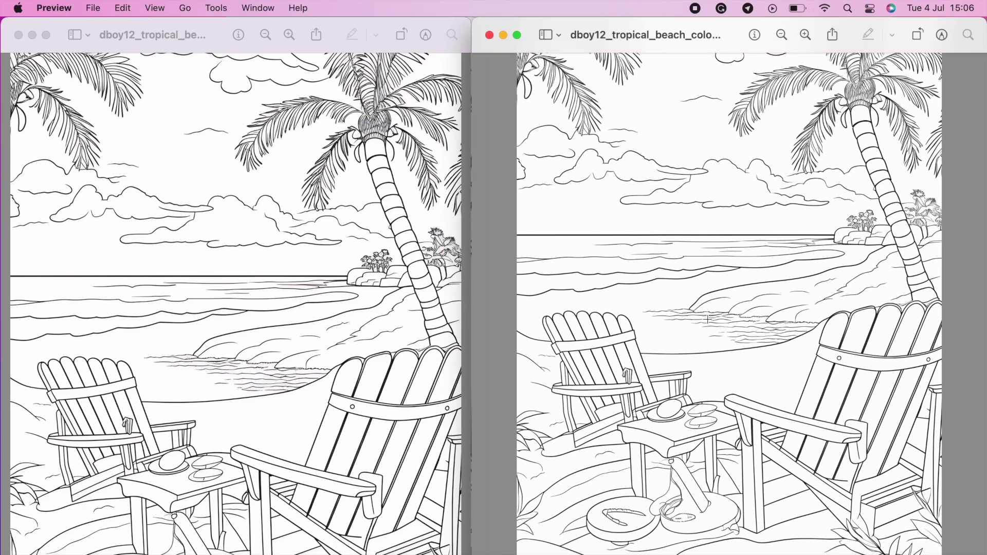
{"action": "left_click", "coordinate": [356, 338]}
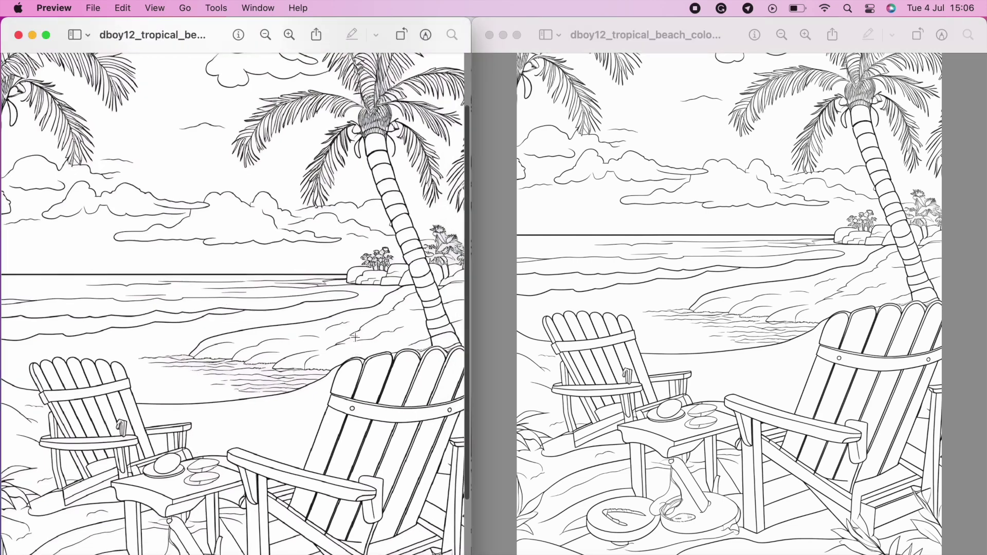
{"action": "scroll", "coordinate": [356, 338], "scroll_direction": "up", "scroll_amount": 10}
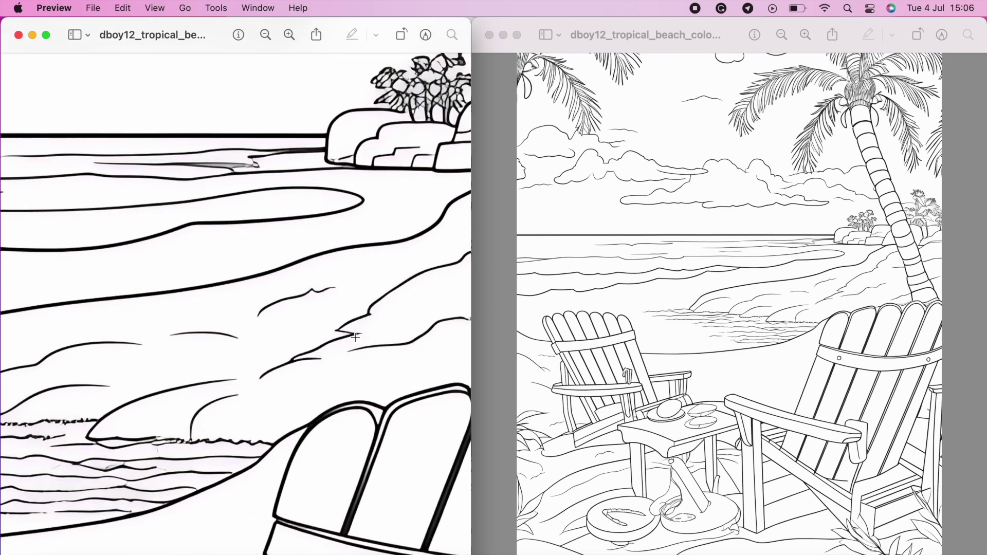
{"action": "left_click", "coordinate": [806, 414]}
{"action": "scroll", "coordinate": [806, 414], "scroll_direction": "up", "scroll_amount": 10}
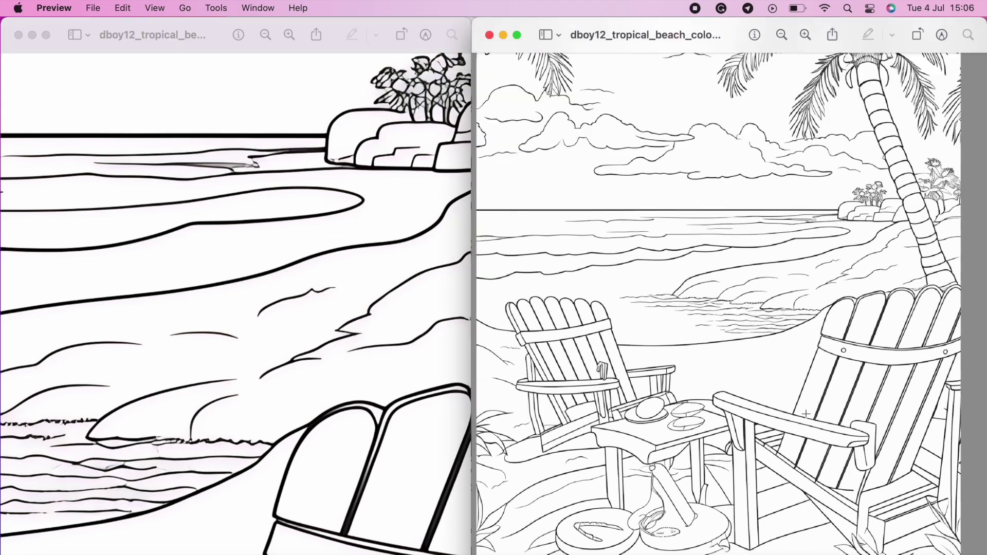
{"action": "scroll", "coordinate": [806, 413], "scroll_direction": "down", "scroll_amount": 8}
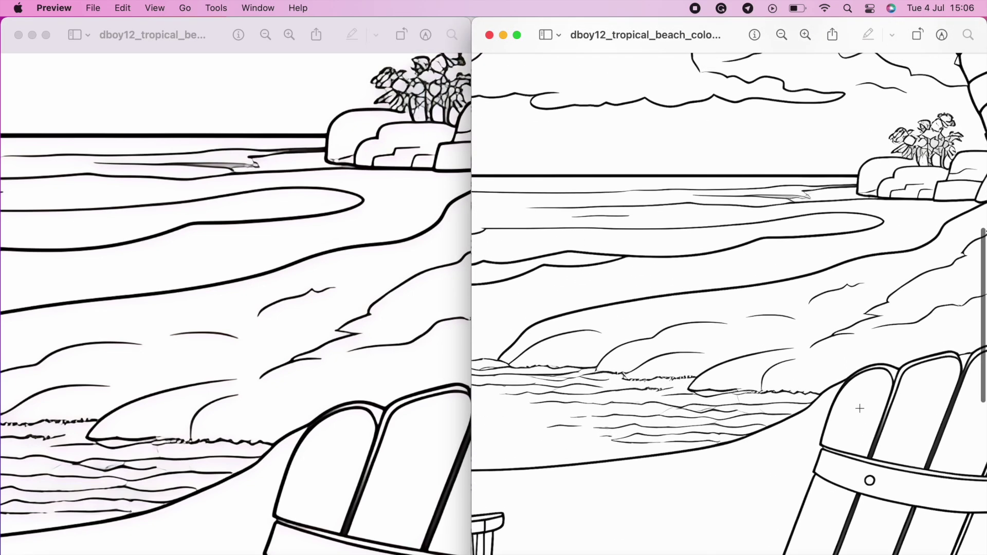
{"action": "scroll", "coordinate": [843, 424], "scroll_direction": "up", "scroll_amount": 5}
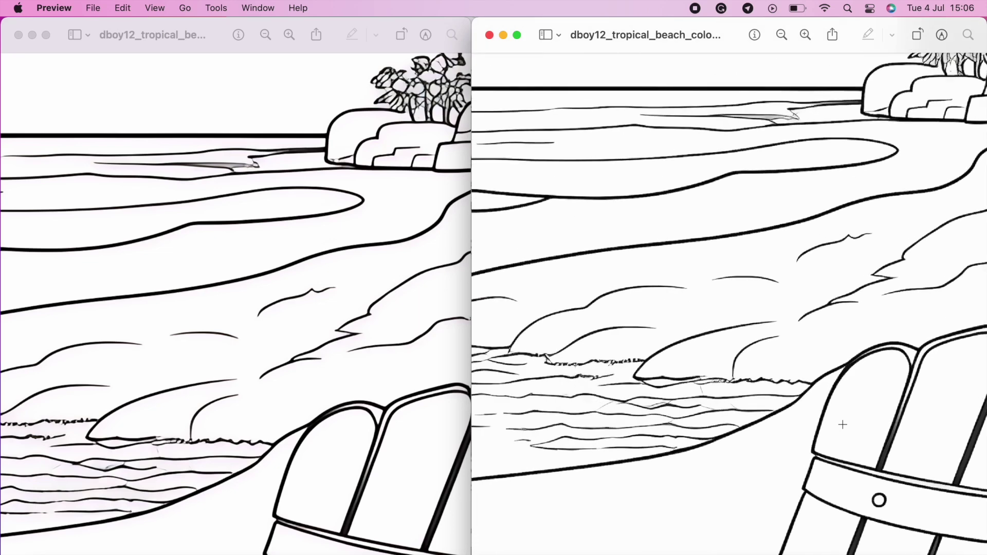
{"action": "scroll", "coordinate": [844, 425], "scroll_direction": "down", "scroll_amount": 5}
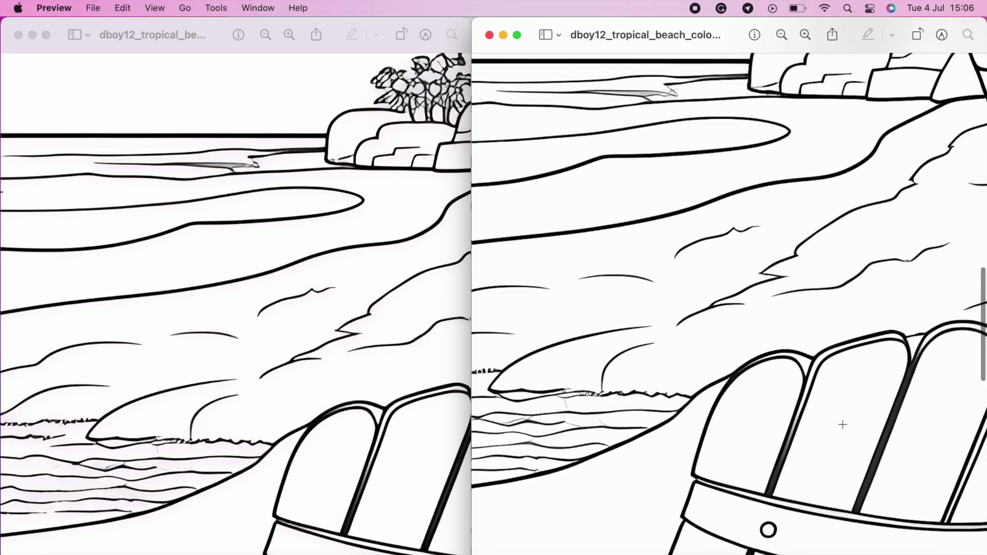
{"action": "scroll", "coordinate": [843, 425], "scroll_direction": "down", "scroll_amount": 4}
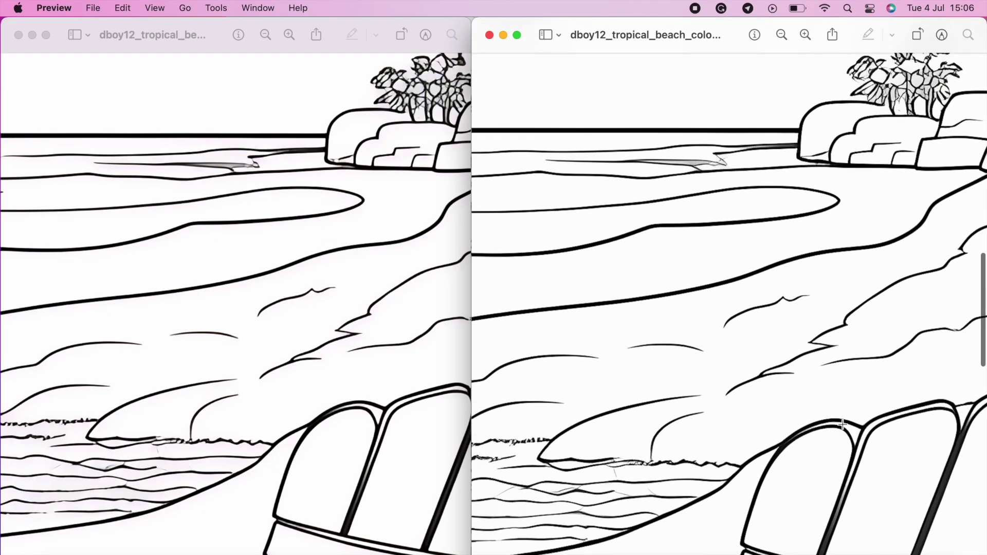